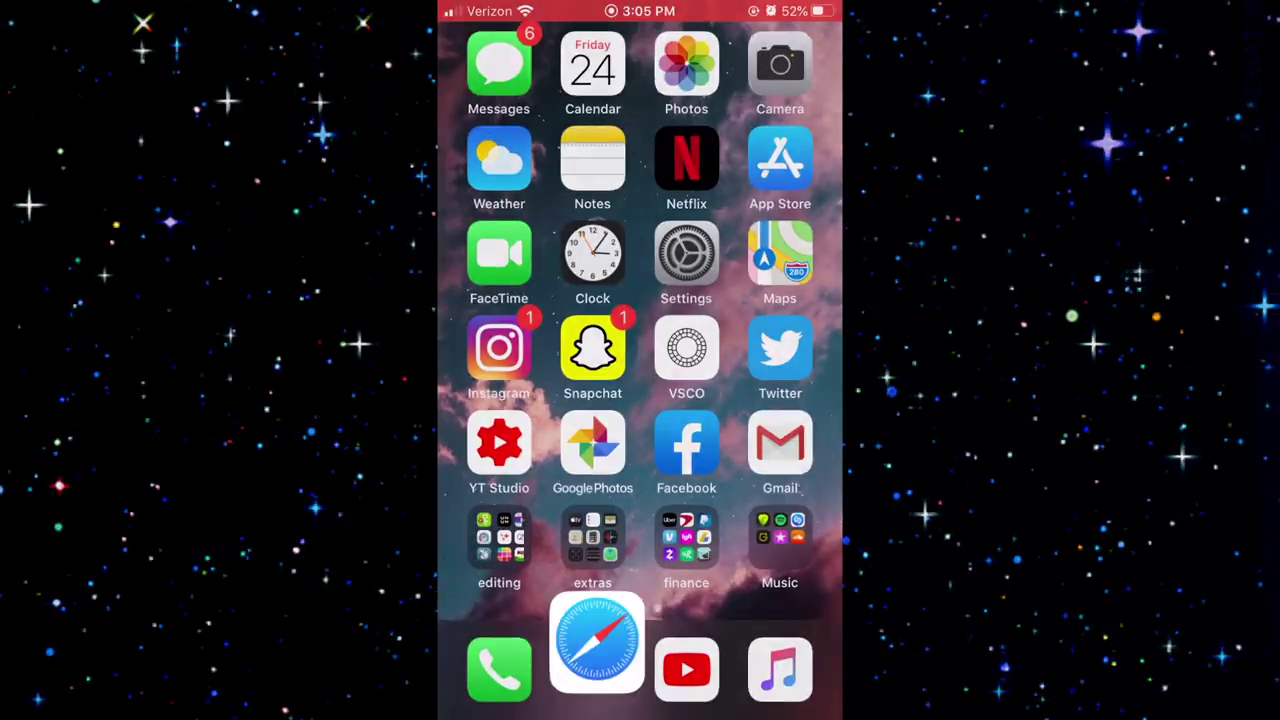
- Search Google Images for 'white glitter' and scroll through the results
{"action": "type", "text": "white glitter"}
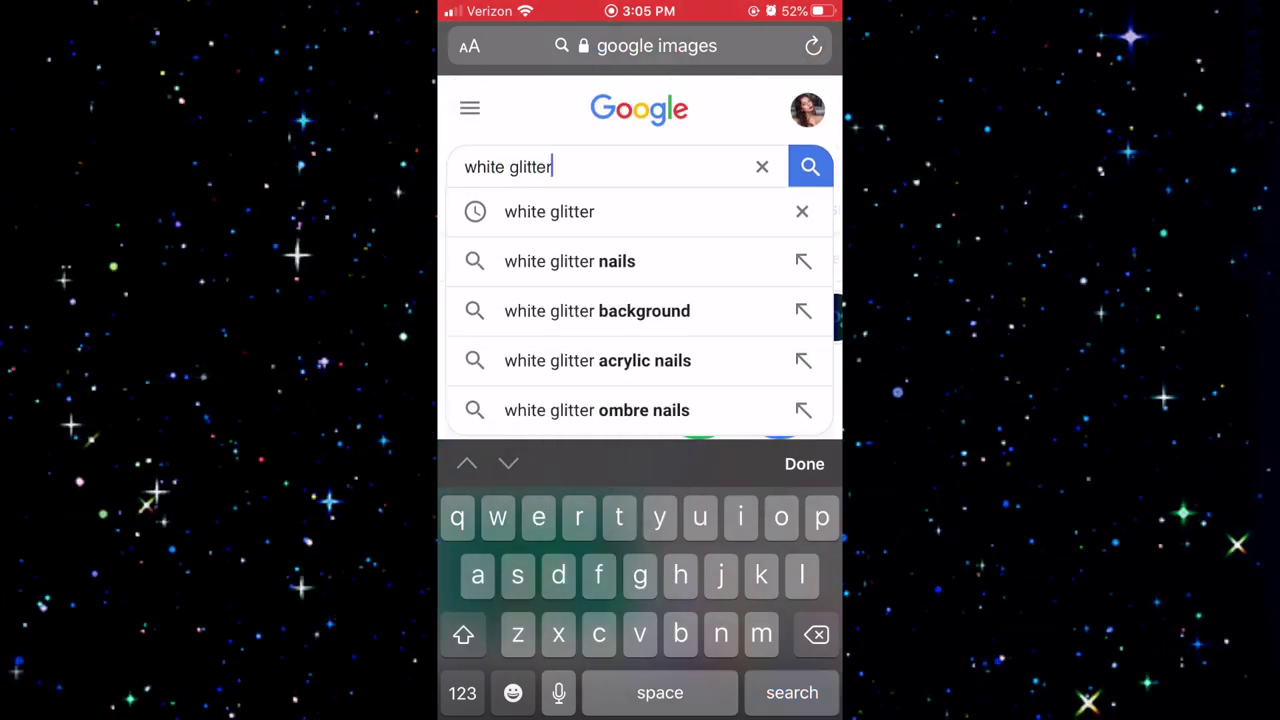
{"action": "key", "text": "Return"}
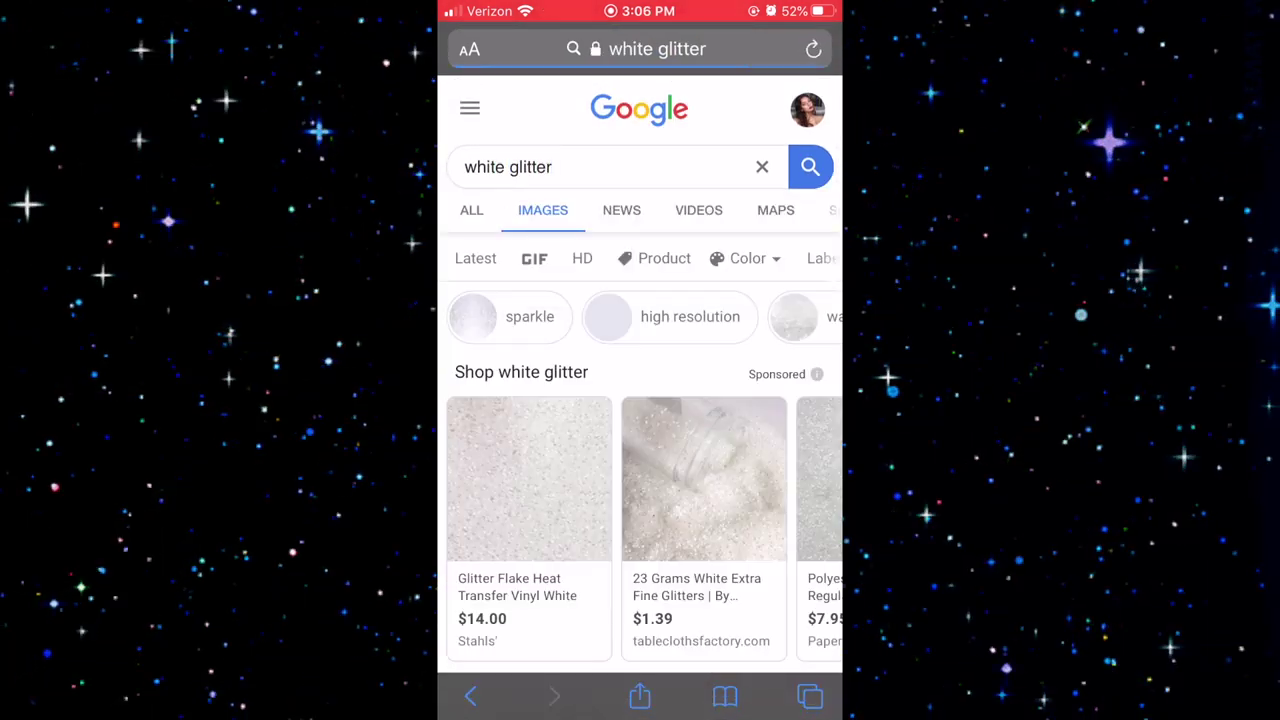
{"action": "scroll", "coordinate": [640, 400], "scroll_direction": "down", "scroll_amount": 2}
{"action": "scroll", "coordinate": [640, 400], "scroll_direction": "down", "scroll_amount": 4}
{"action": "scroll", "coordinate": [640, 400], "scroll_direction": "down", "scroll_amount": 2}
{"action": "scroll", "coordinate": [640, 400], "scroll_direction": "down", "scroll_amount": 4}
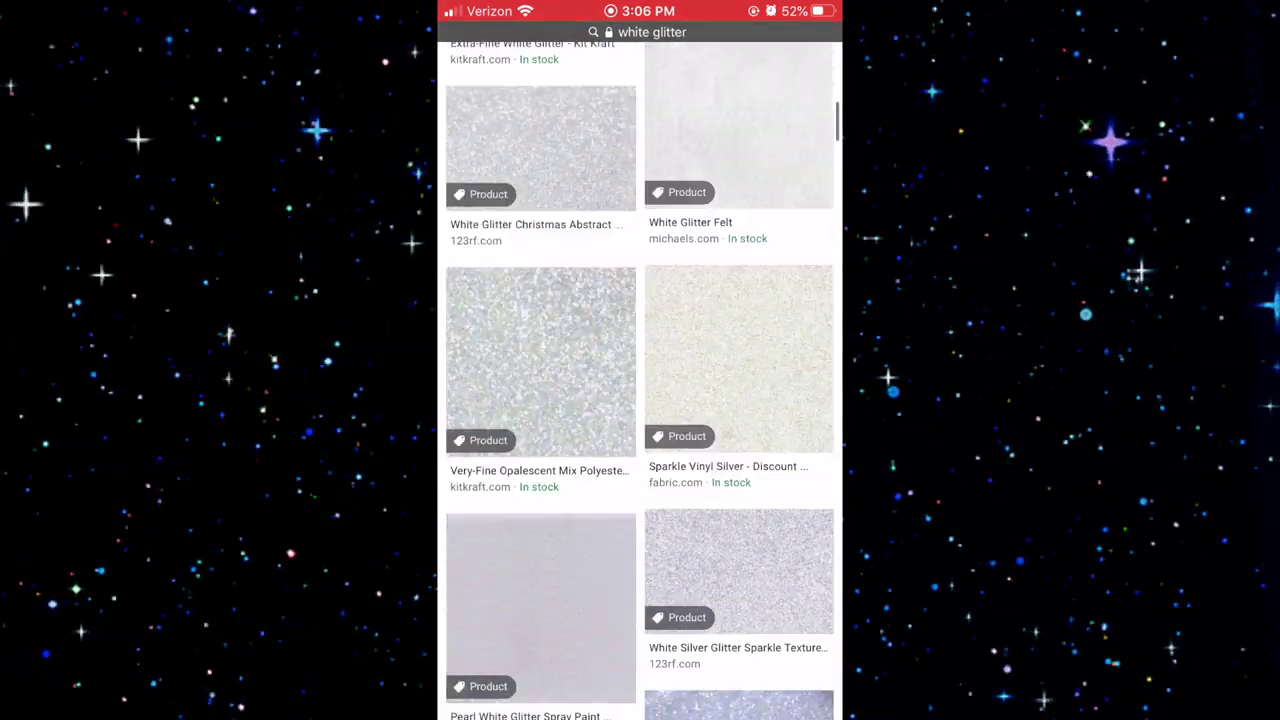
- Save the white silver glitter texture to Photos and return to Over
{"action": "left_click", "coordinate": [738, 570]}
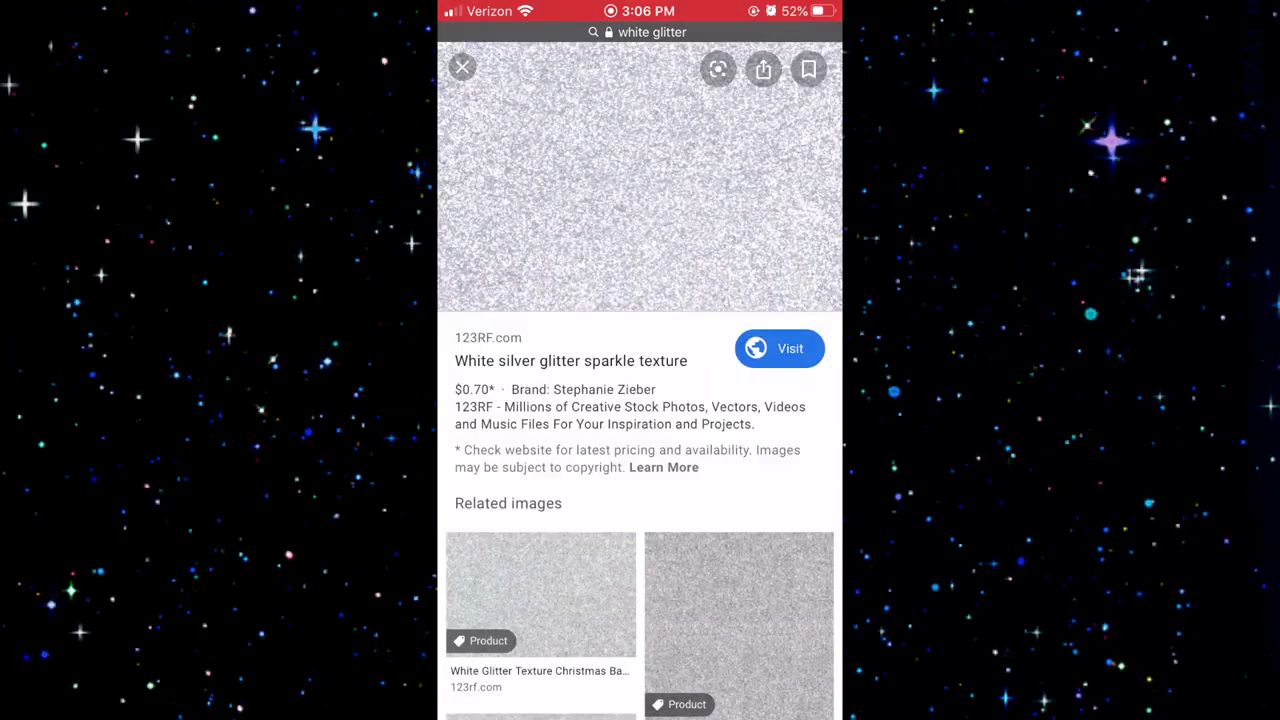
{"action": "left_click", "coordinate": [640, 175]}
{"action": "left_click", "coordinate": [528, 389]}
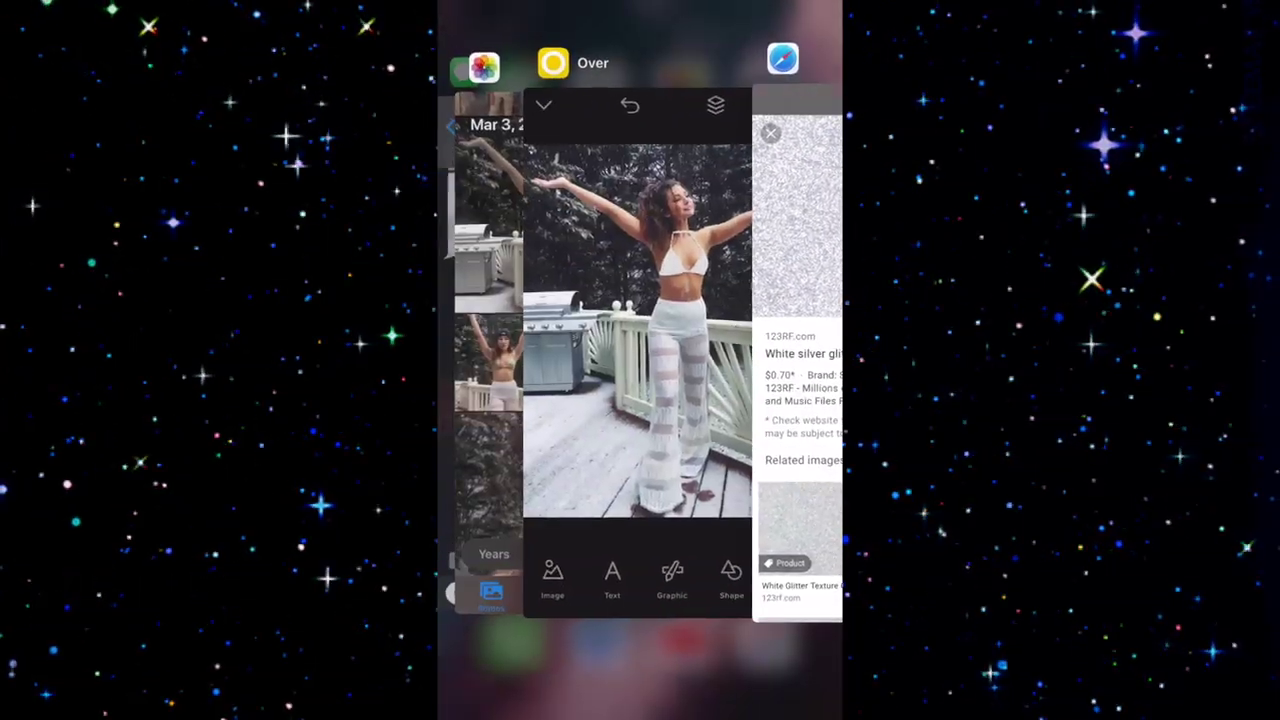
{"action": "left_click", "coordinate": [640, 350]}
{"action": "left_click", "coordinate": [478, 655]}
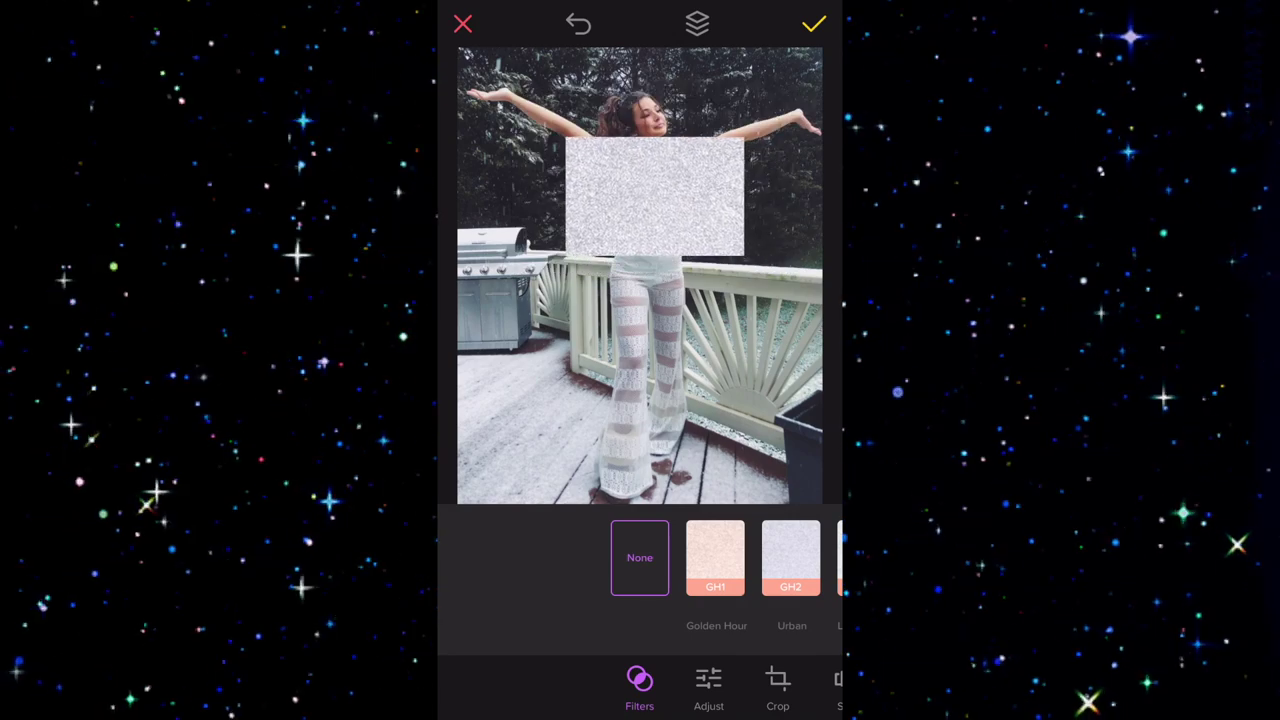
- Move the glitter layer beneath the deck photo, then finish the PNG export
{"action": "left_click_drag", "start_coordinate": [813, 161], "coordinate": [813, 256]}
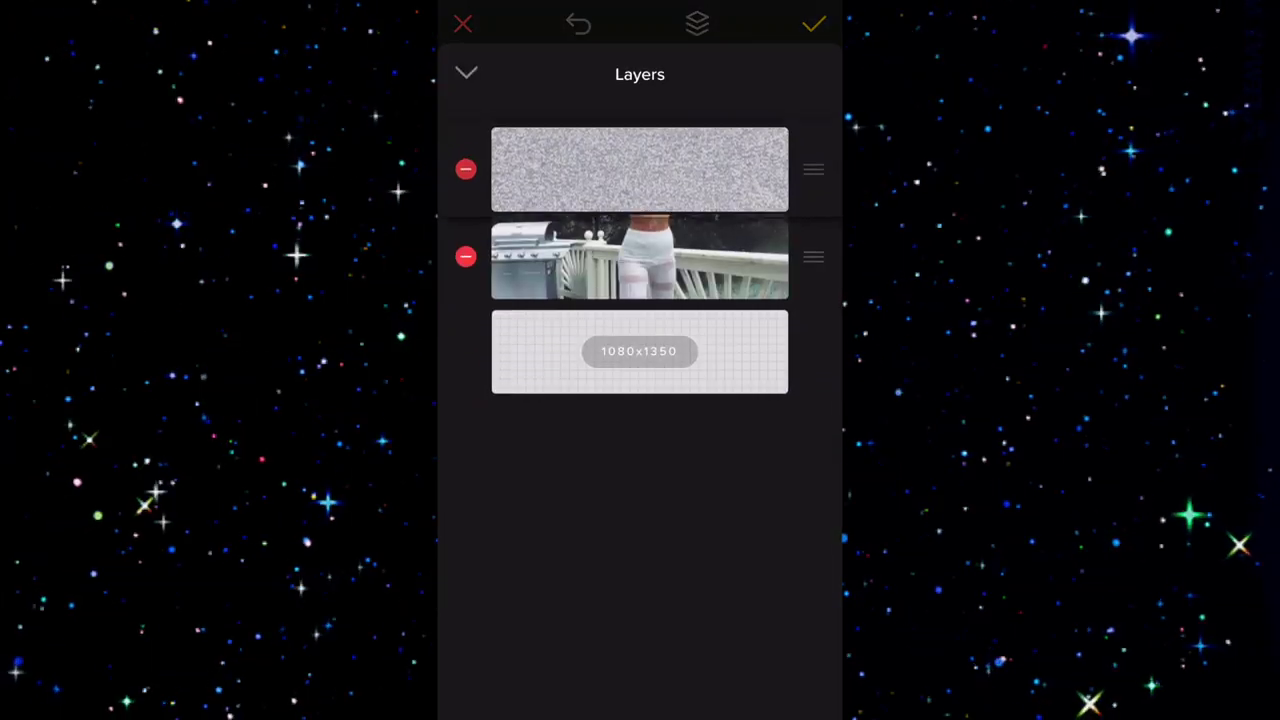
{"action": "left_click", "coordinate": [466, 72]}
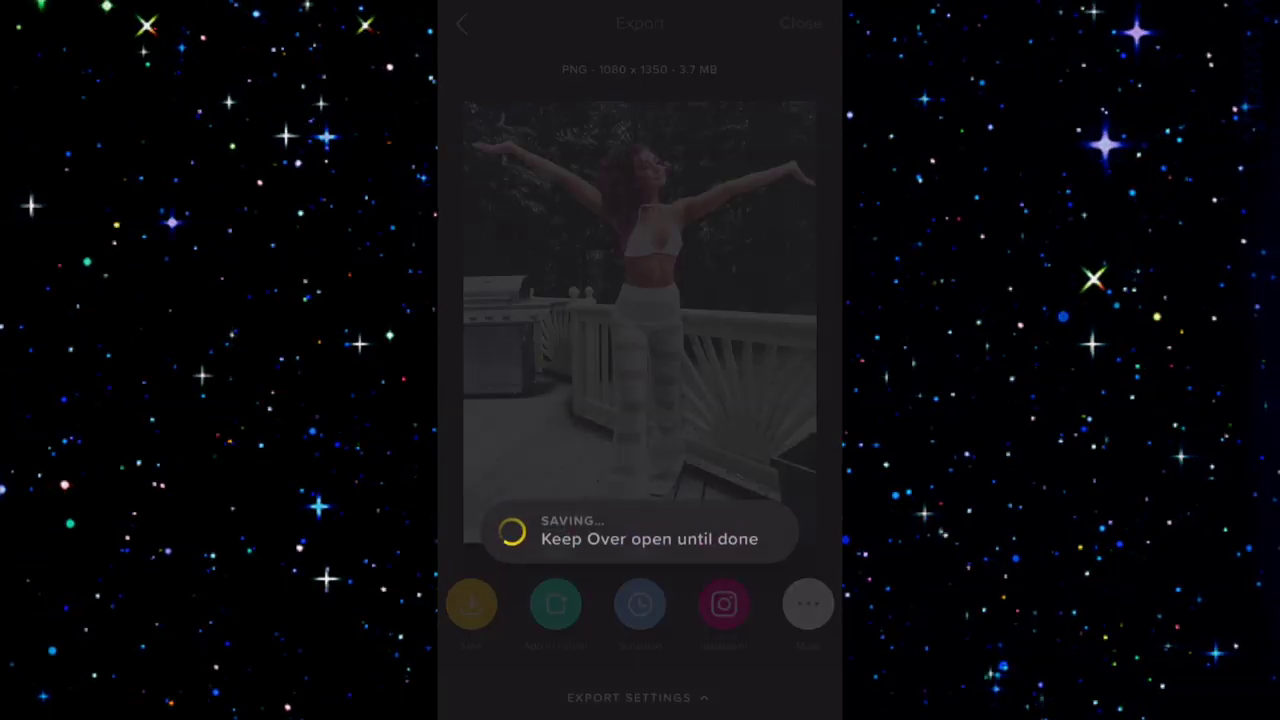
{"action": "left_click", "coordinate": [801, 22]}
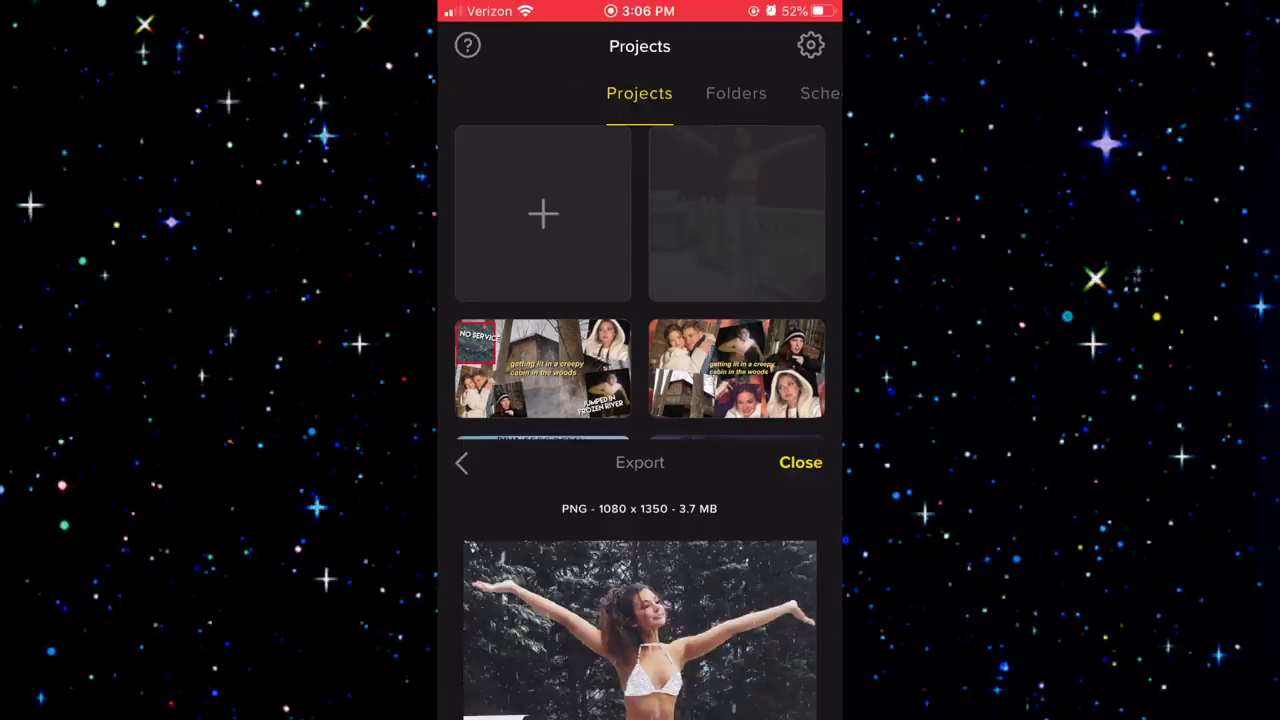
- Search Google Images for 'glitch effect' and preview a rainbow glitch result
{"action": "left_click", "coordinate": [737, 230]}
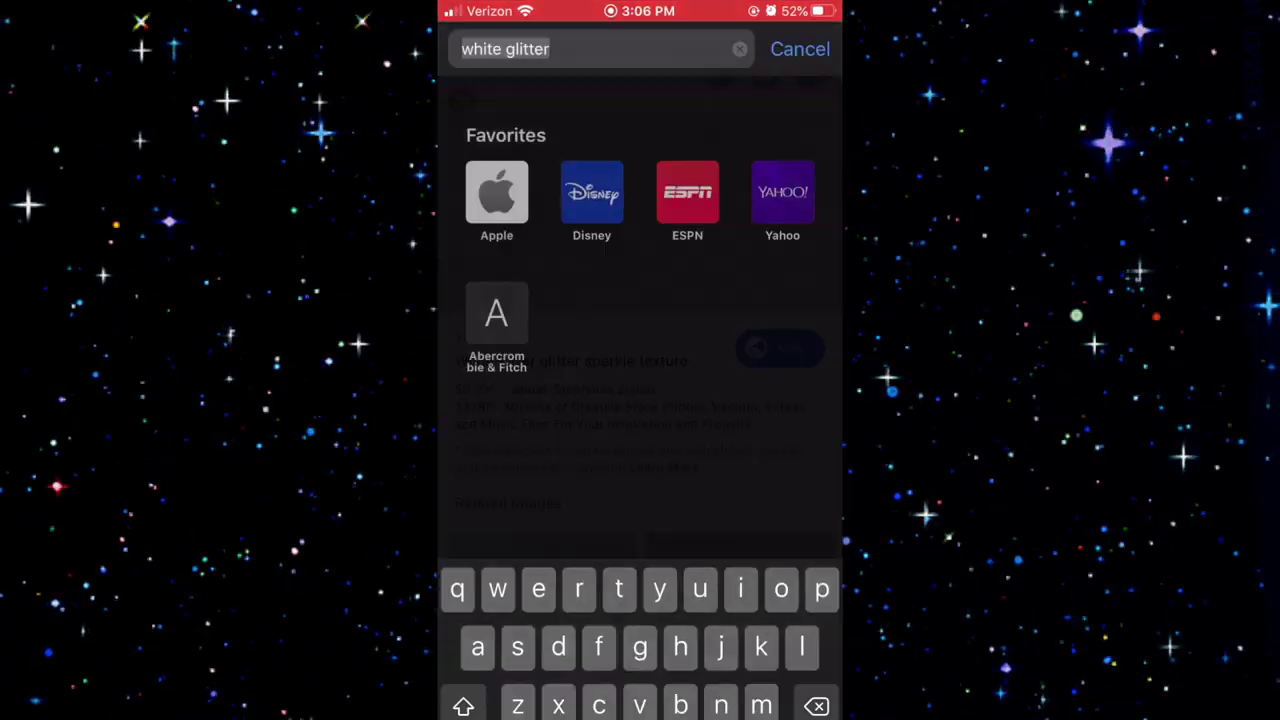
{"action": "type", "text": "glitch"}
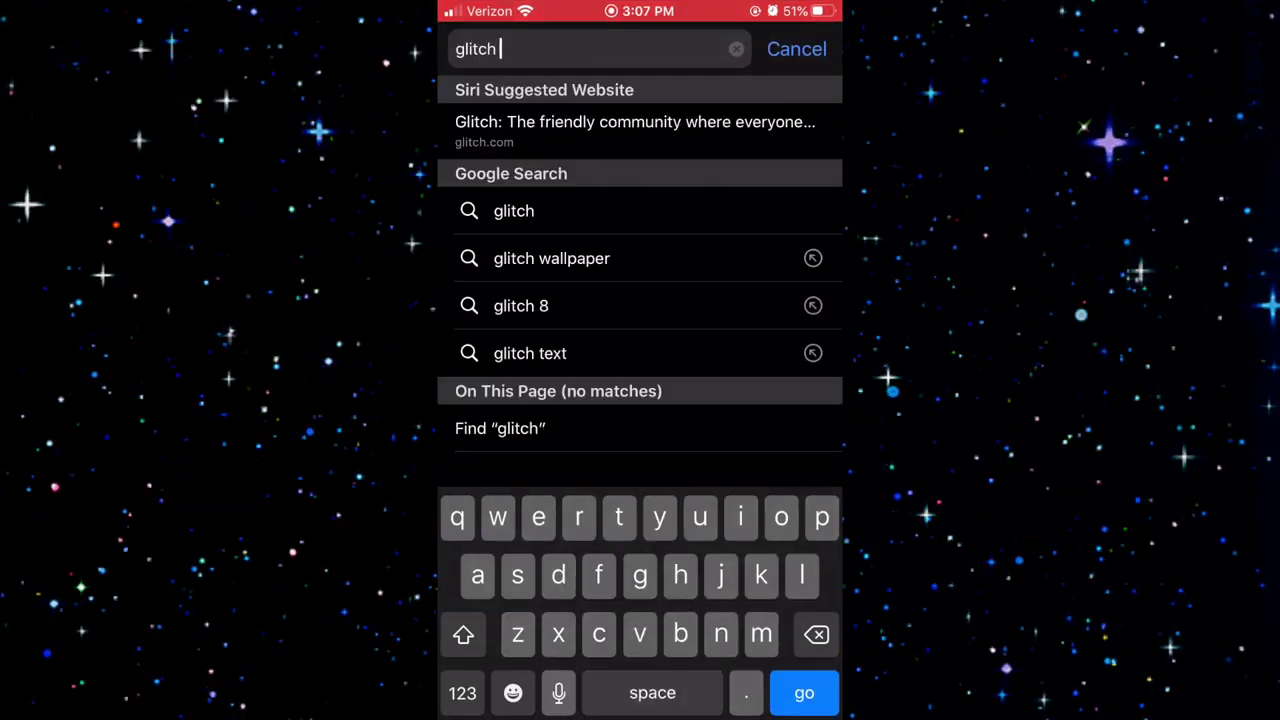
{"action": "type", "text": " effect"}
{"action": "key", "text": "Return"}
{"action": "scroll", "coordinate": [640, 400], "scroll_direction": "down", "scroll_amount": 10}
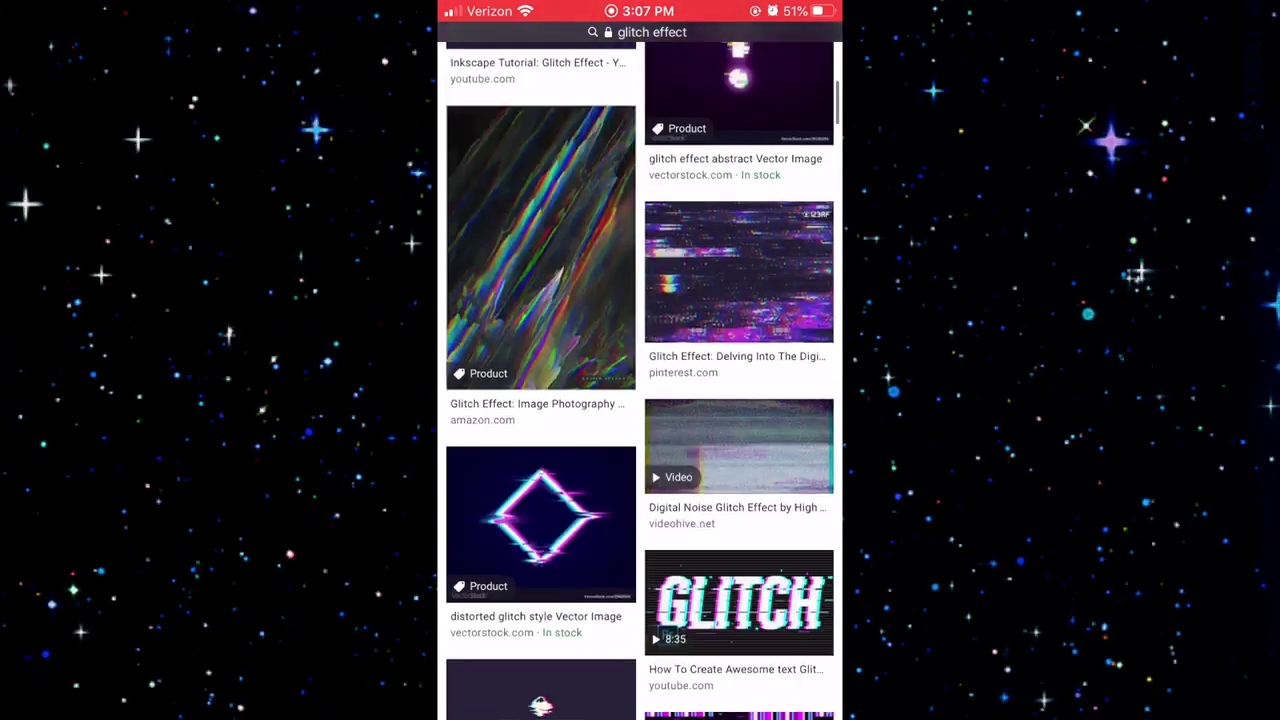
{"action": "left_click", "coordinate": [540, 260]}
{"action": "left_click", "coordinate": [462, 67]}
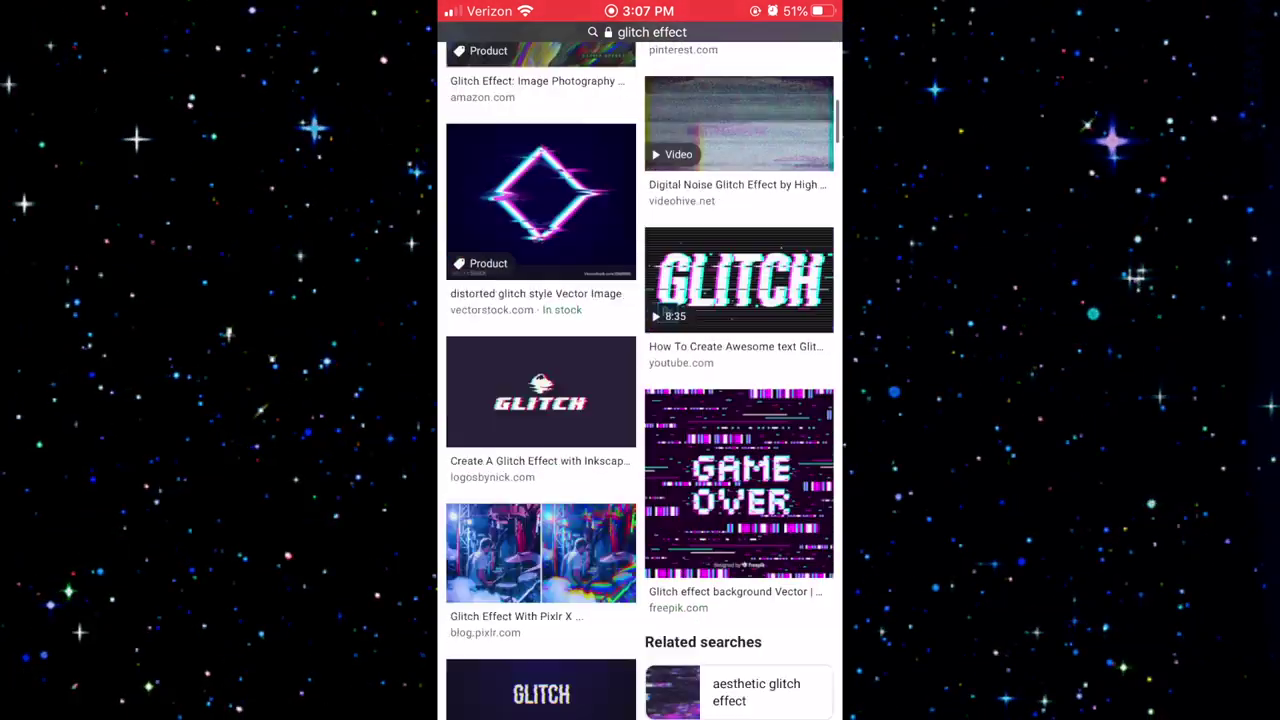
- Browse further down and open the TV-interference glitch image
{"action": "scroll", "coordinate": [640, 400], "scroll_direction": "down", "scroll_amount": 3}
{"action": "scroll", "coordinate": [640, 400], "scroll_direction": "down", "scroll_amount": 3}
{"action": "scroll", "coordinate": [640, 400], "scroll_direction": "down", "scroll_amount": 3}
{"action": "scroll", "coordinate": [640, 400], "scroll_direction": "down", "scroll_amount": 5}
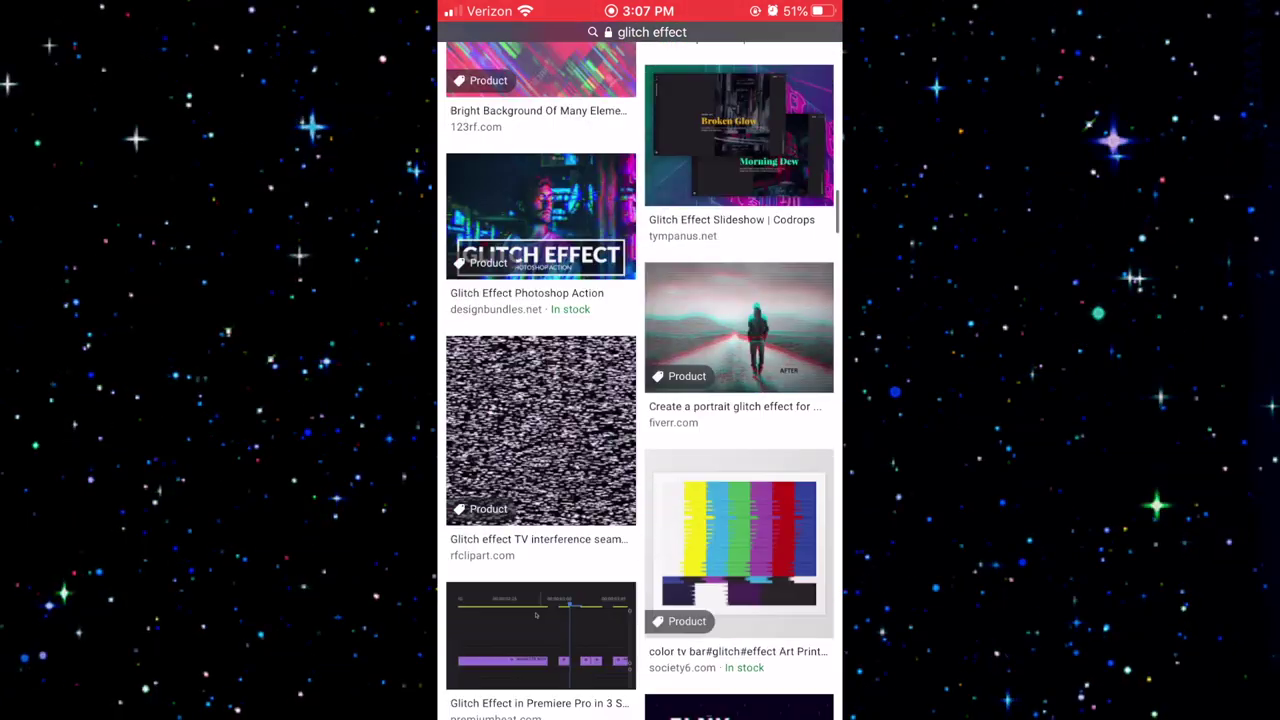
{"action": "left_click", "coordinate": [541, 437]}
- Save the related noise pattern image to Photos and return to Over
{"action": "scroll", "coordinate": [640, 400], "scroll_direction": "down", "scroll_amount": 3}
{"action": "scroll", "coordinate": [640, 400], "scroll_direction": "down", "scroll_amount": 1}
{"action": "left_click", "coordinate": [540, 490]}
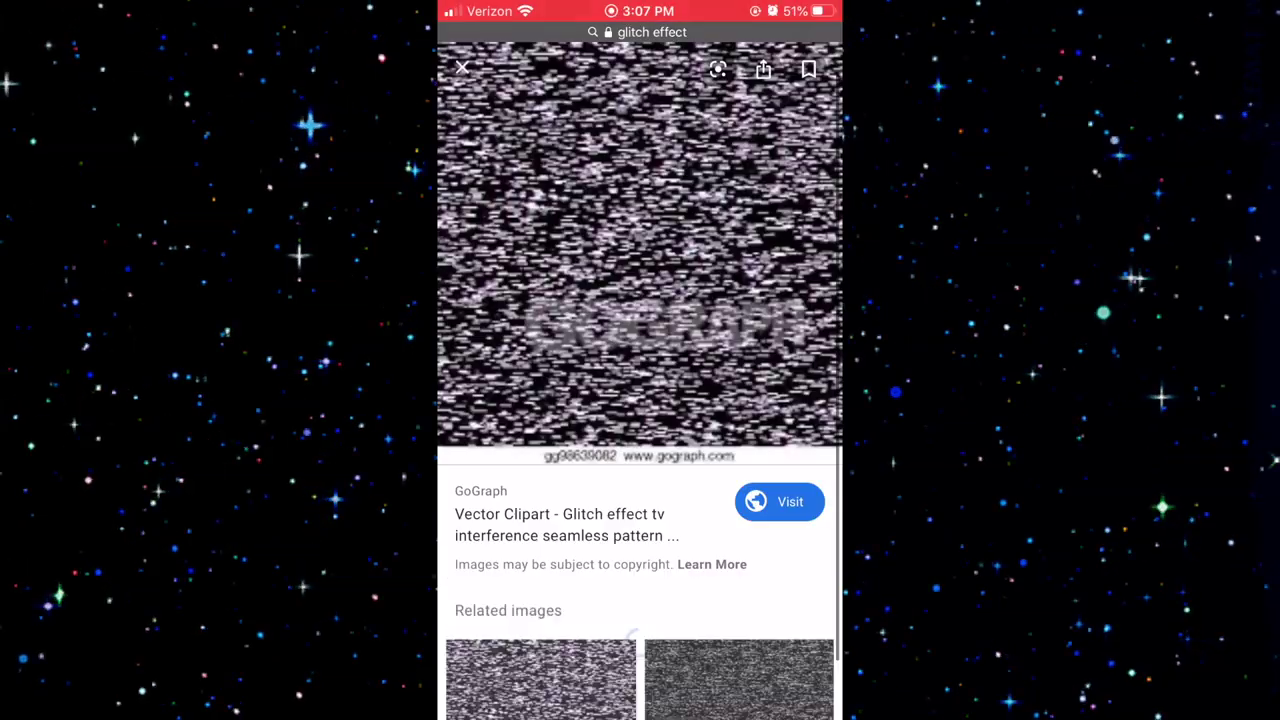
{"action": "left_click", "coordinate": [640, 240]}
{"action": "left_click", "coordinate": [640, 300]}
{"action": "left_click_drag", "start_coordinate": [640, 715], "coordinate": [640, 450]}
{"action": "left_click", "coordinate": [640, 300]}
- Add the saved TV-interference glitch image as a layer on the deck photo
{"action": "left_click", "coordinate": [811, 23]}
{"action": "left_click", "coordinate": [477, 665]}
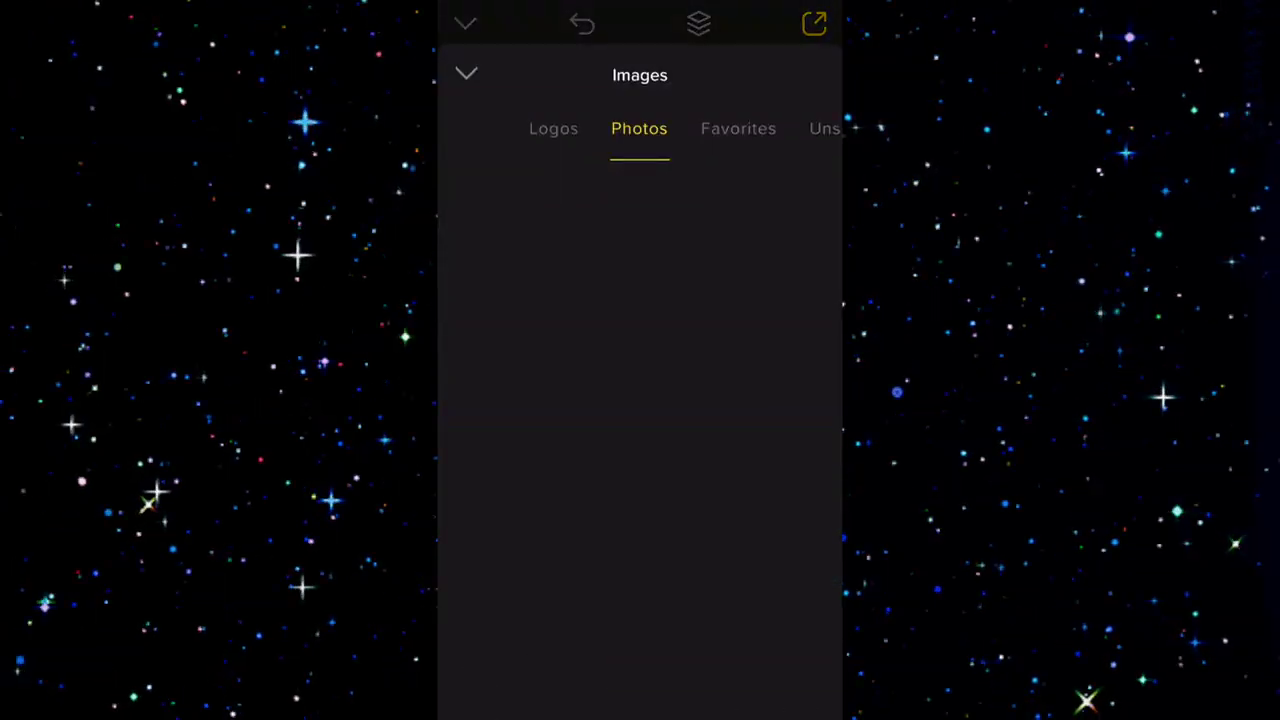
{"action": "left_click", "coordinate": [490, 200]}
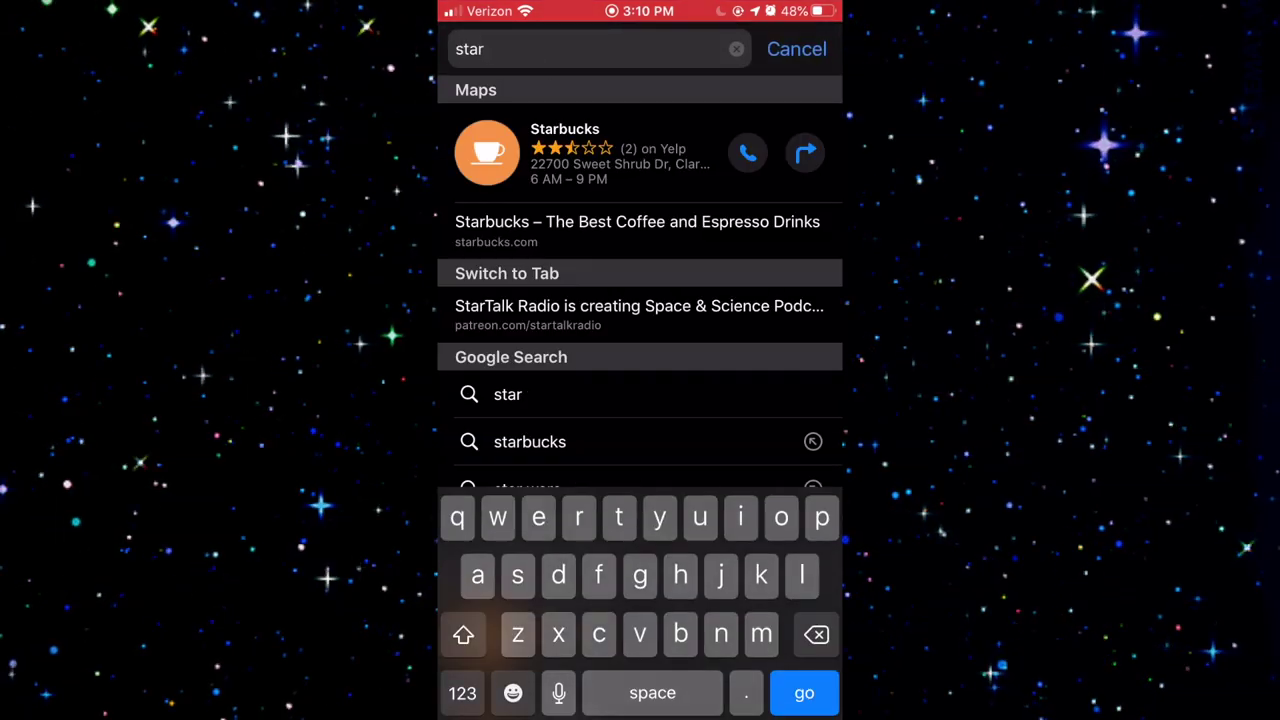
- Search Google Images for 'star png' and save the solid black star to Photos
{"action": "type", "text": " png"}
{"action": "key", "text": "Return"}
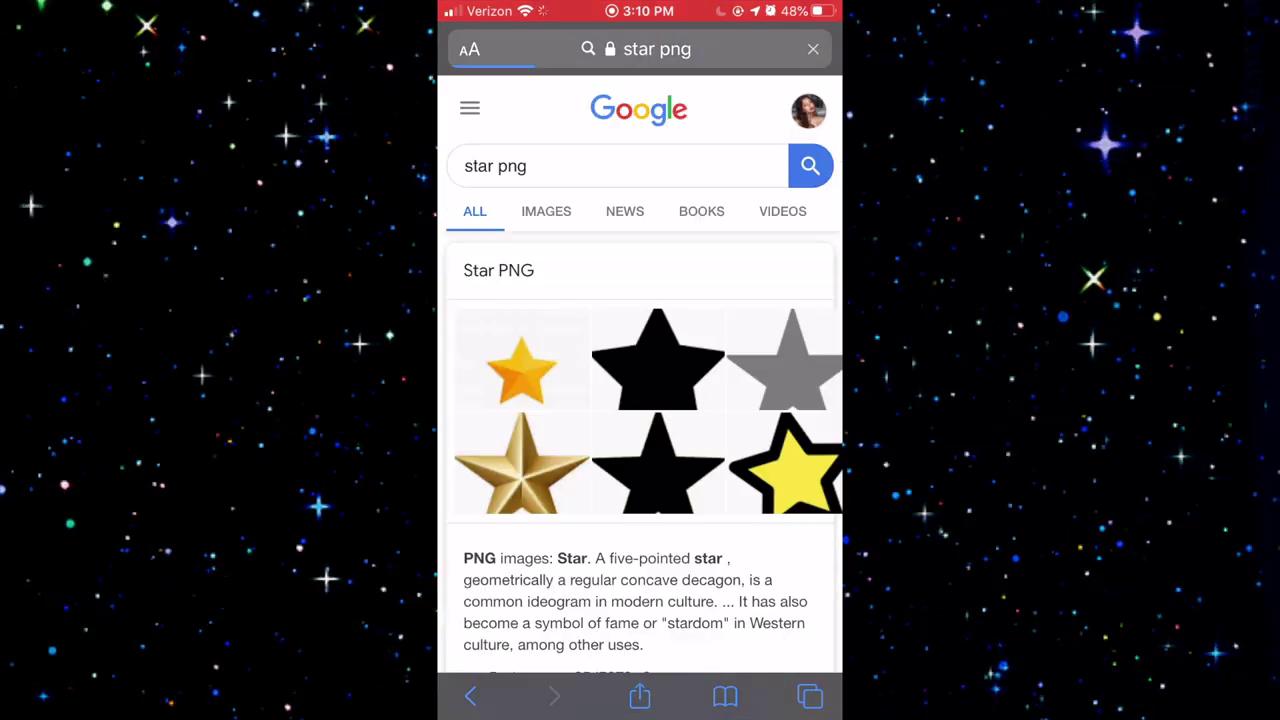
{"action": "left_click", "coordinate": [546, 211]}
{"action": "left_click", "coordinate": [540, 450]}
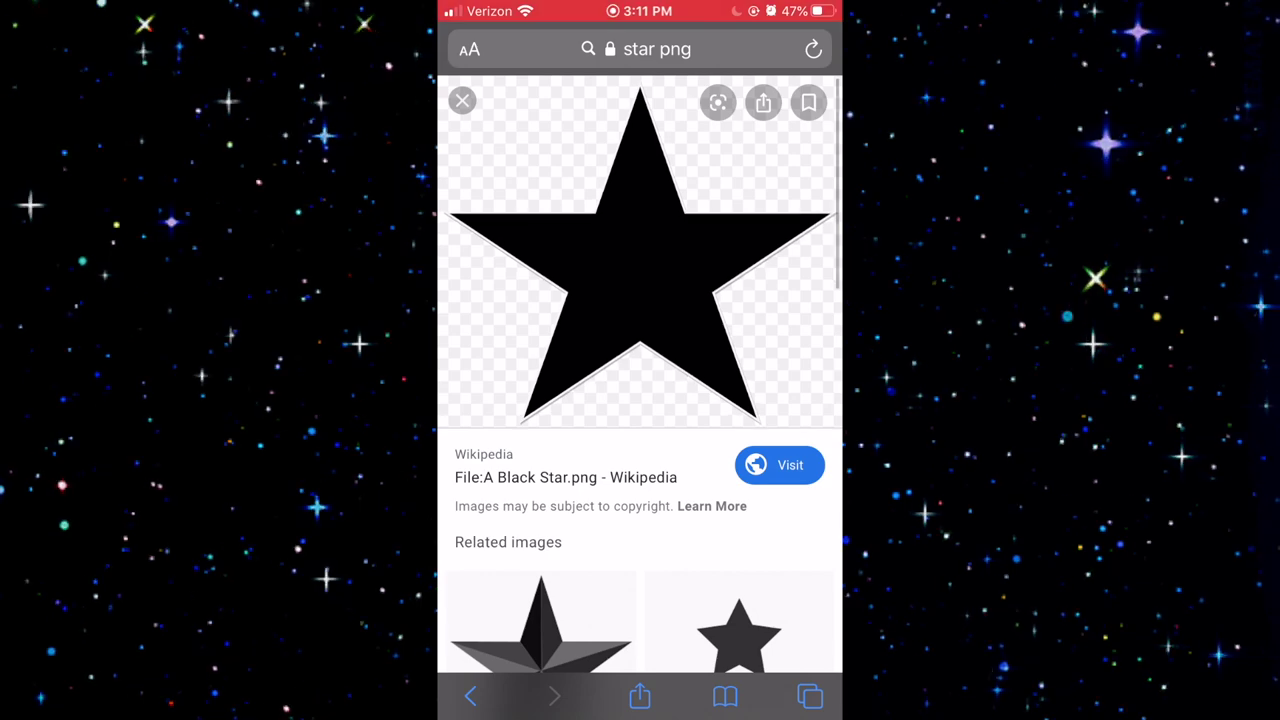
{"action": "left_click", "coordinate": [640, 260]}
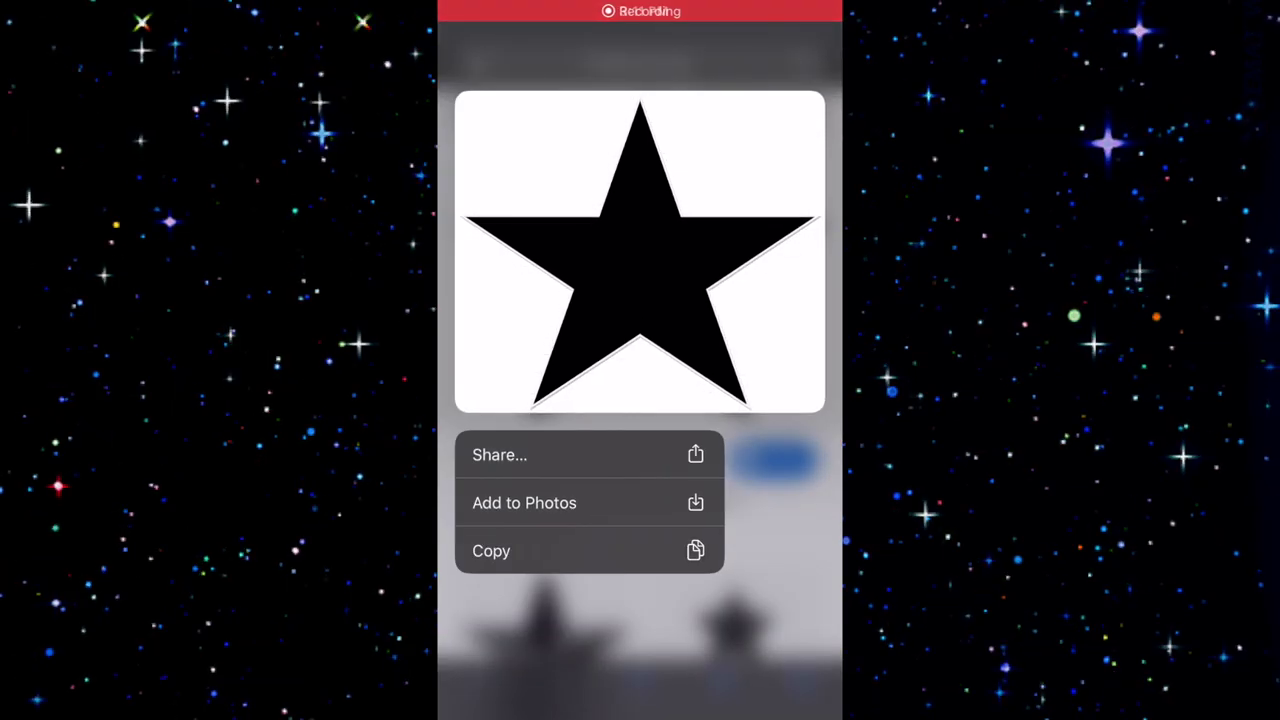
{"action": "left_click", "coordinate": [525, 500]}
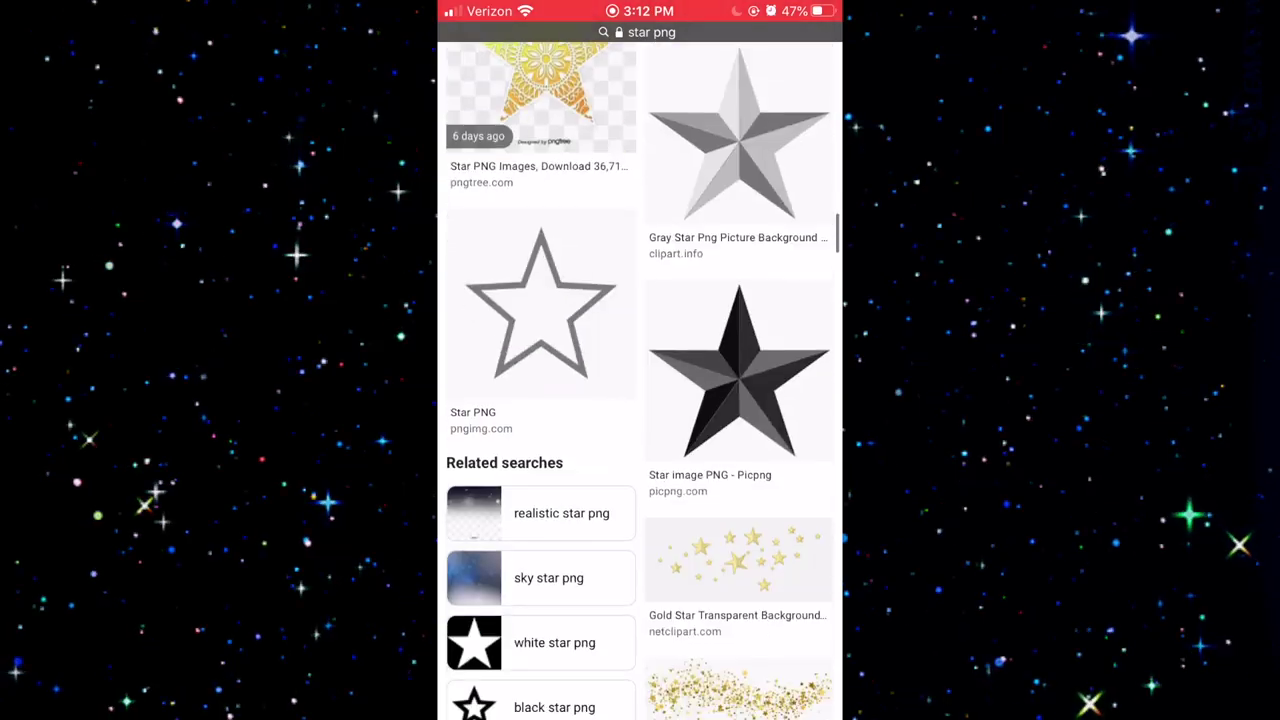
- Browse the star results and save an empty star outline to Photos
{"action": "left_click", "coordinate": [743, 357]}
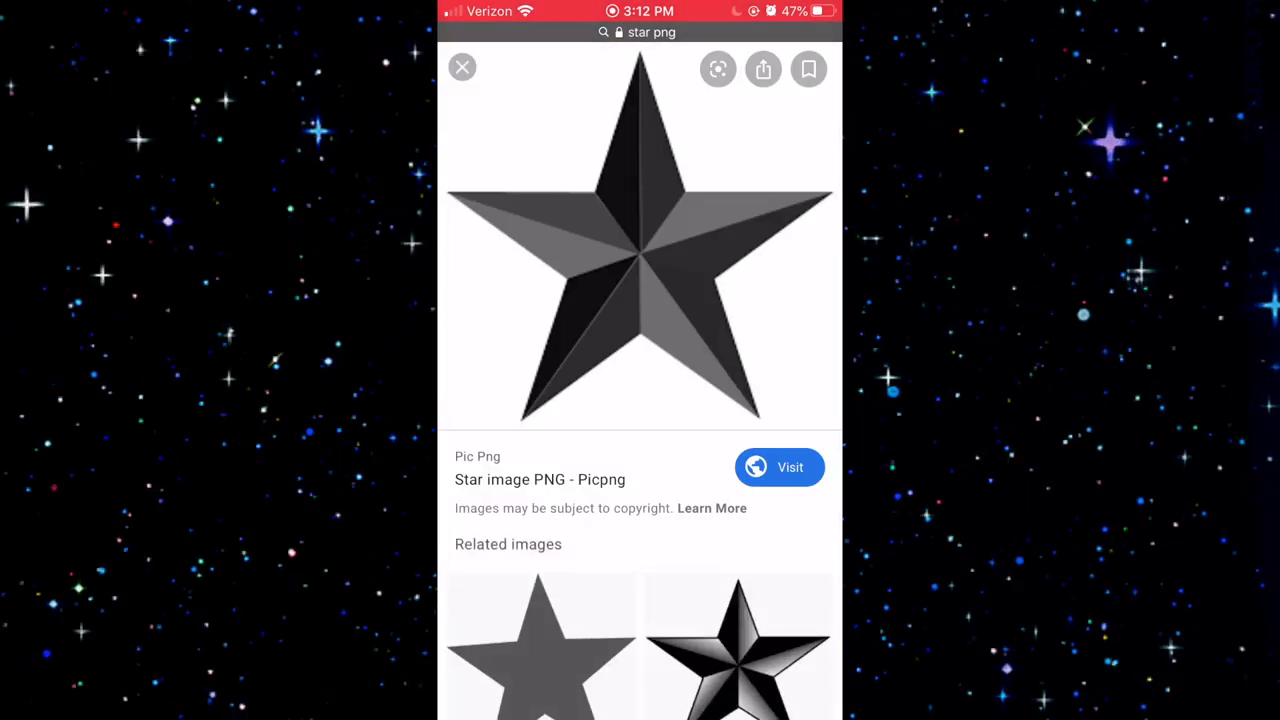
{"action": "left_click", "coordinate": [462, 67]}
{"action": "left_click", "coordinate": [541, 309]}
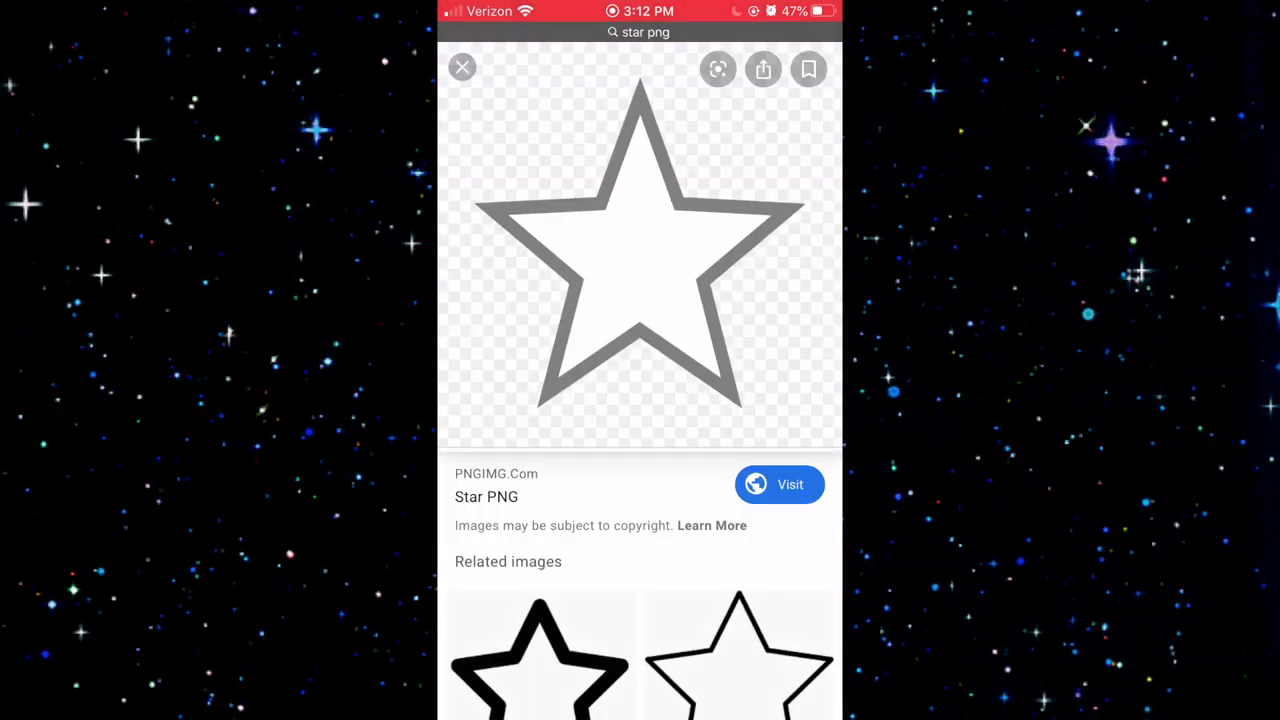
{"action": "left_click_drag", "start_coordinate": [760, 250], "coordinate": [500, 250]}
{"action": "left_click_drag", "start_coordinate": [760, 250], "coordinate": [500, 250]}
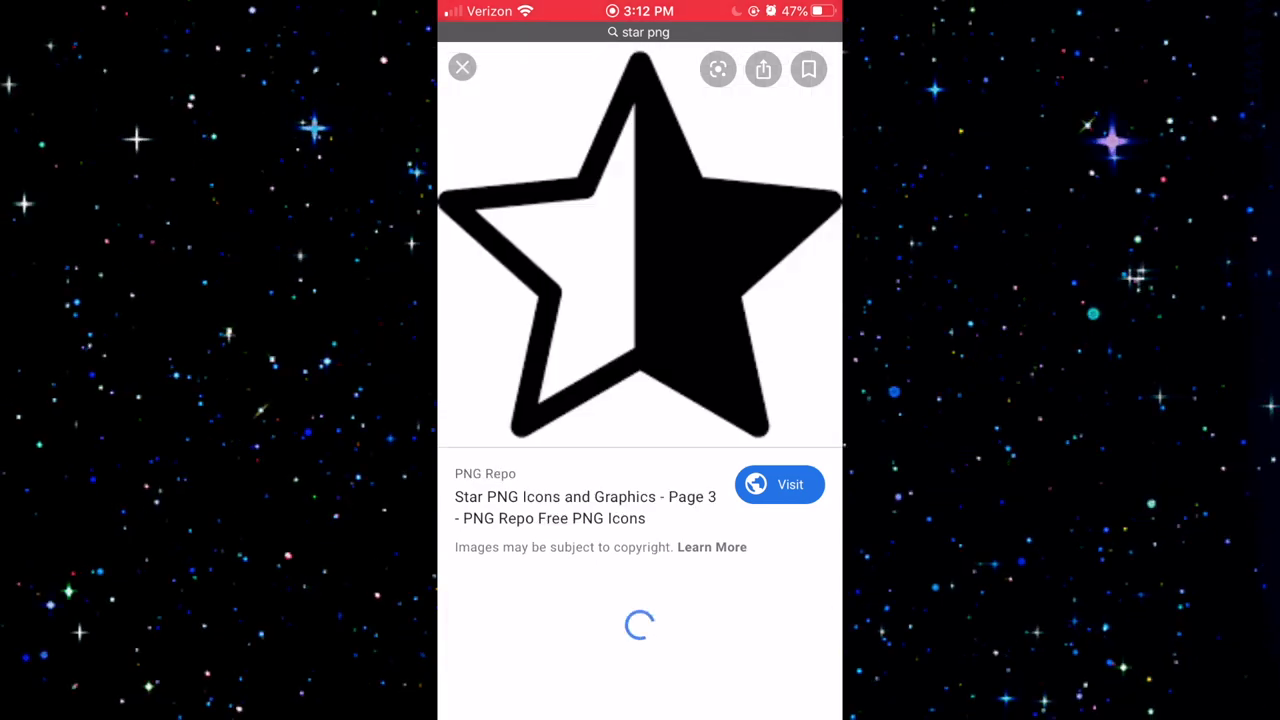
{"action": "left_click_drag", "start_coordinate": [760, 250], "coordinate": [500, 250]}
{"action": "left_click", "coordinate": [640, 250]}
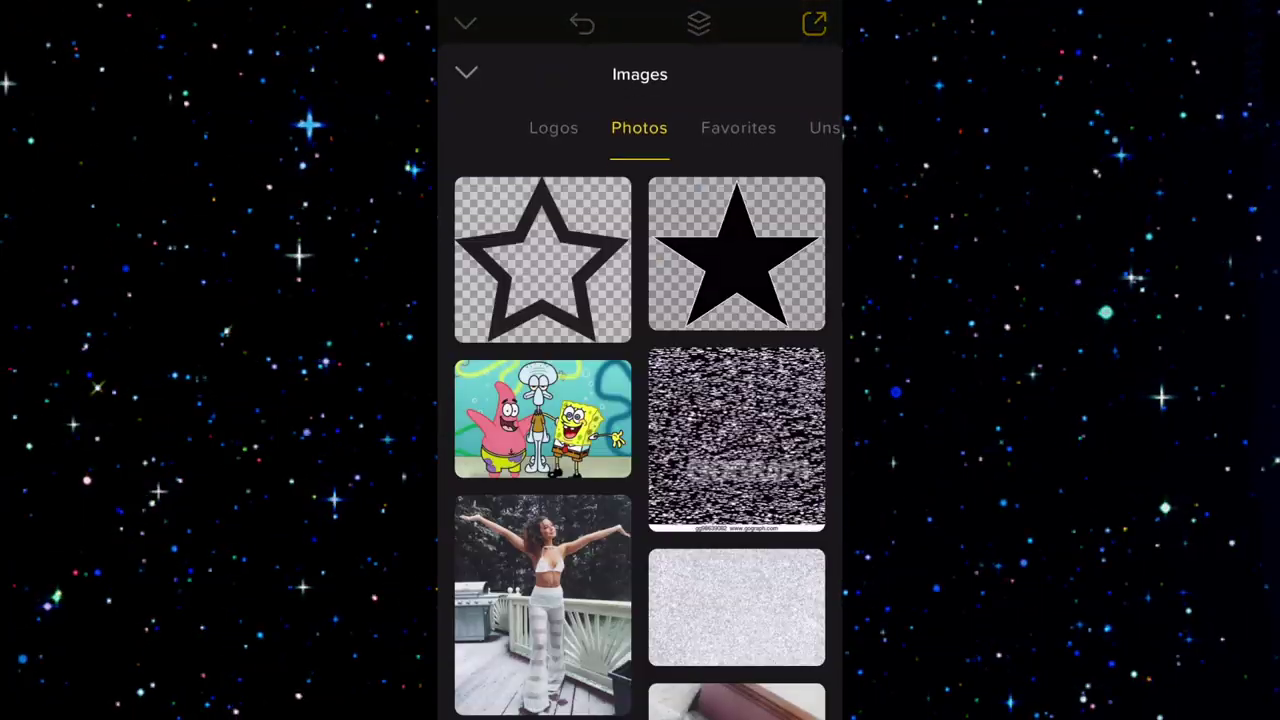
- Place the black star bottom-left and the outline star lower-right on the selfie
{"action": "left_click", "coordinate": [736, 253]}
{"action": "left_click_drag", "start_coordinate": [623, 314], "coordinate": [525, 445]}
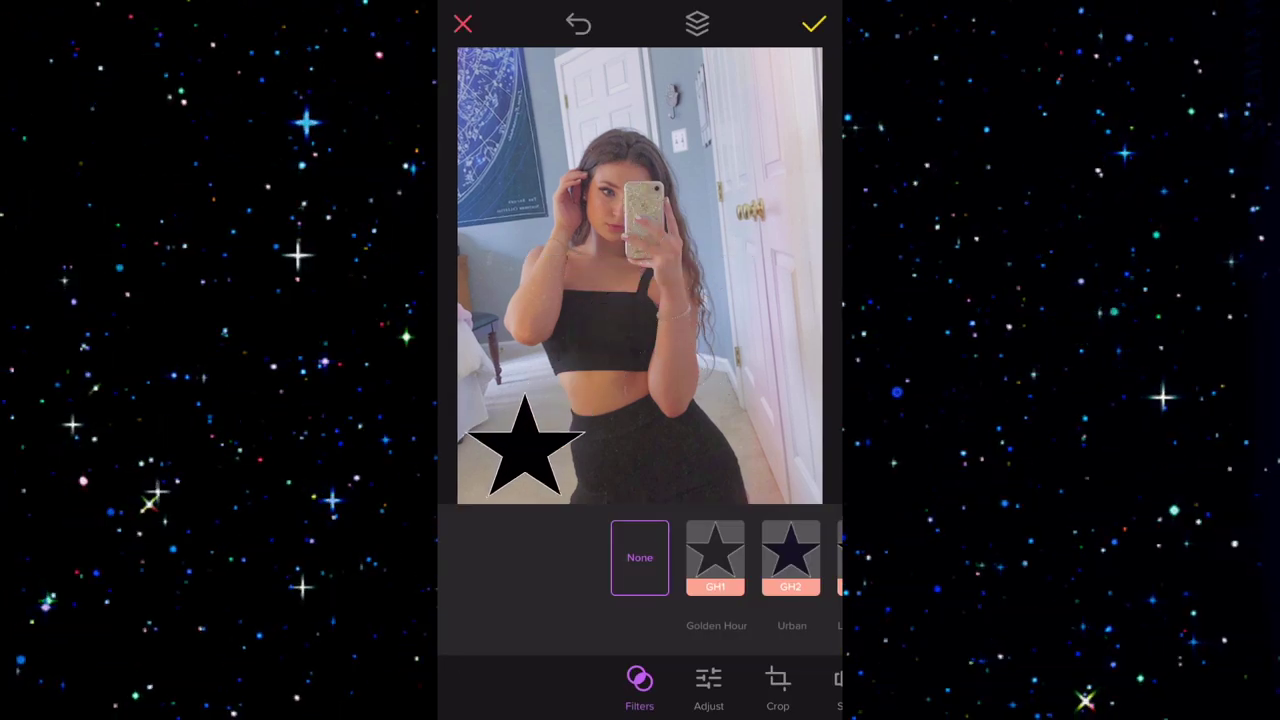
{"action": "left_click", "coordinate": [543, 257]}
{"action": "left_click_drag", "start_coordinate": [714, 349], "coordinate": [760, 405]}
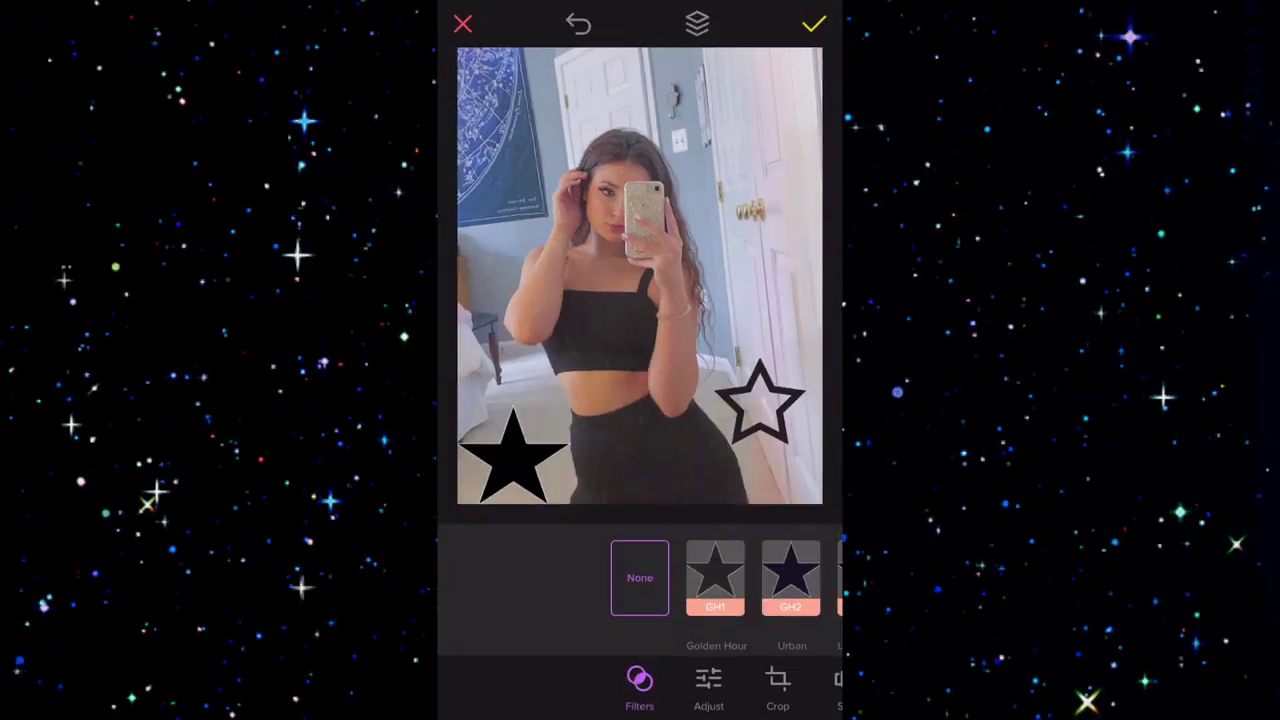